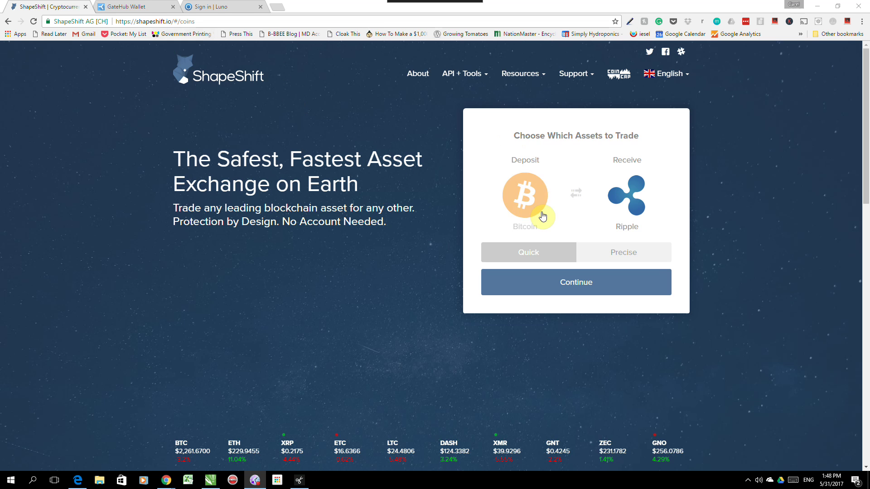
Set the exchange to deposit Bitcoin and receive Ripple, acknowledging the unfunded-wallet warning.
click(525, 196)
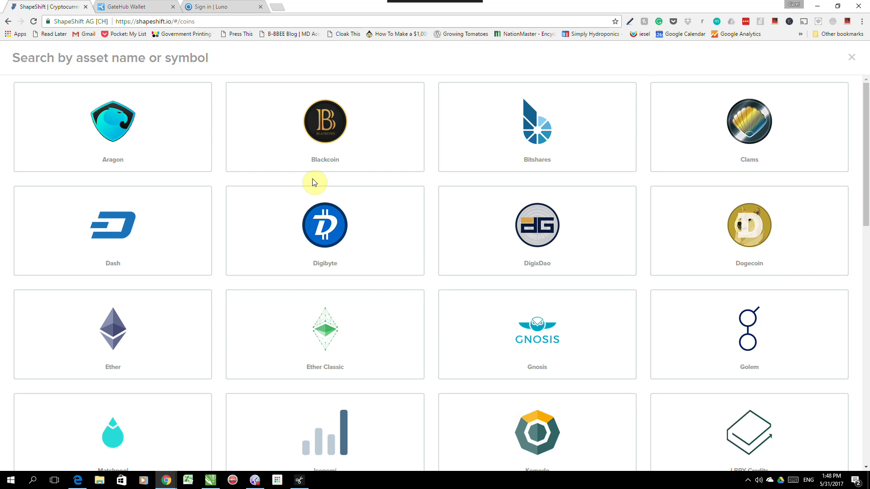
click(120, 234)
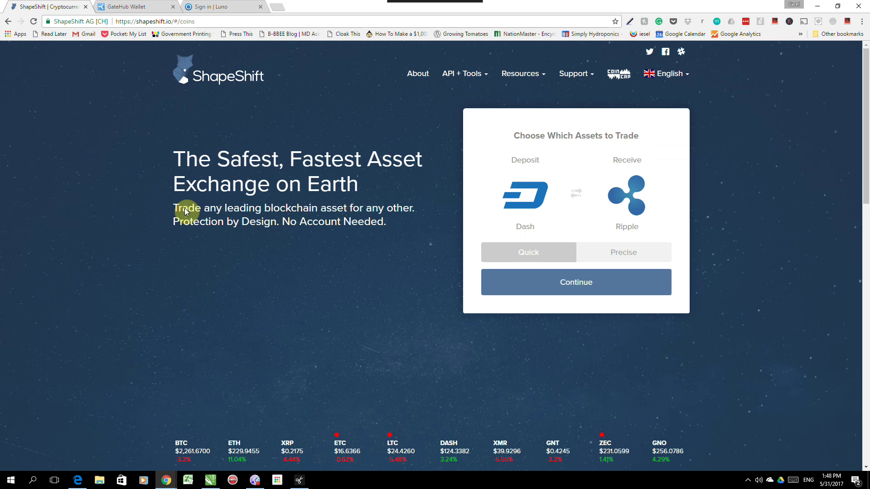
click(528, 196)
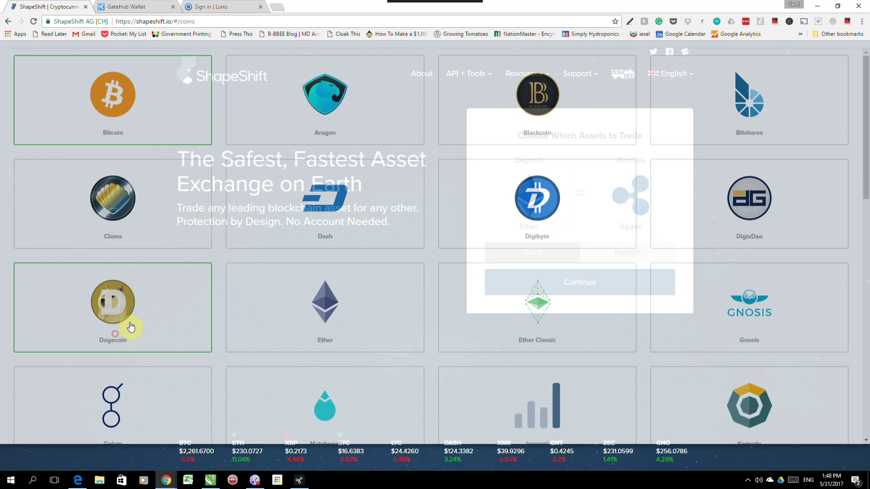
click(526, 195)
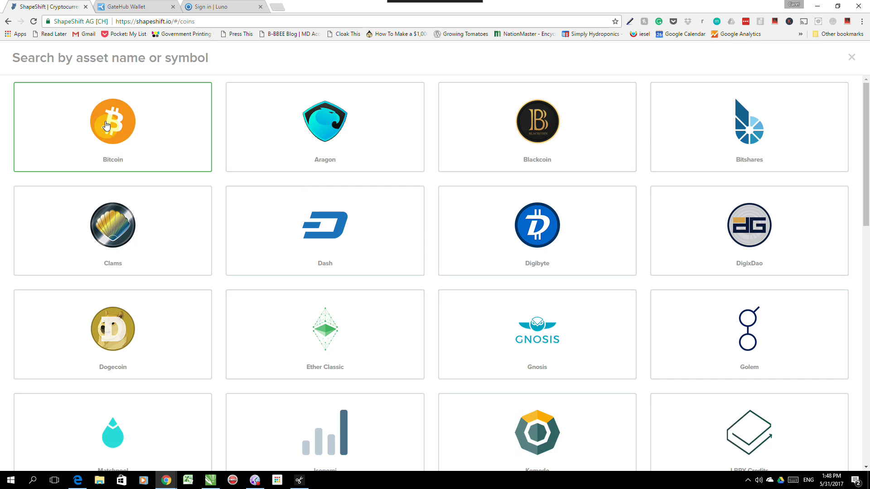
click(117, 129)
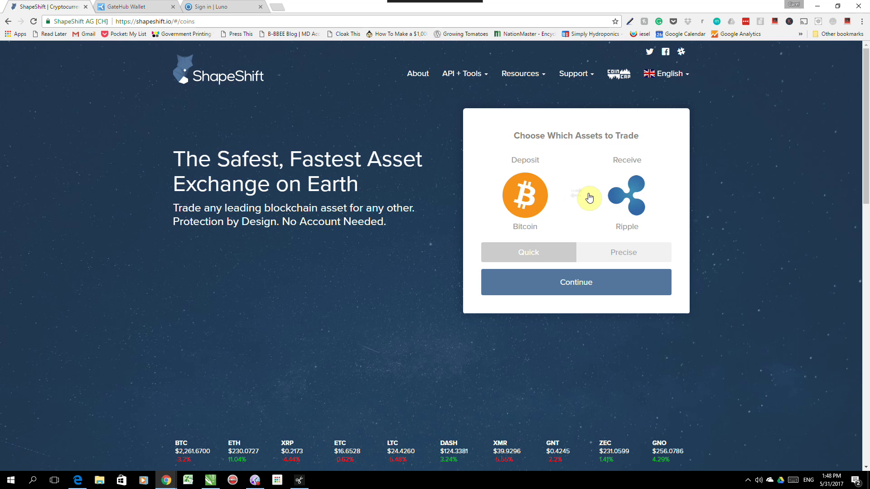
click(618, 196)
click(336, 235)
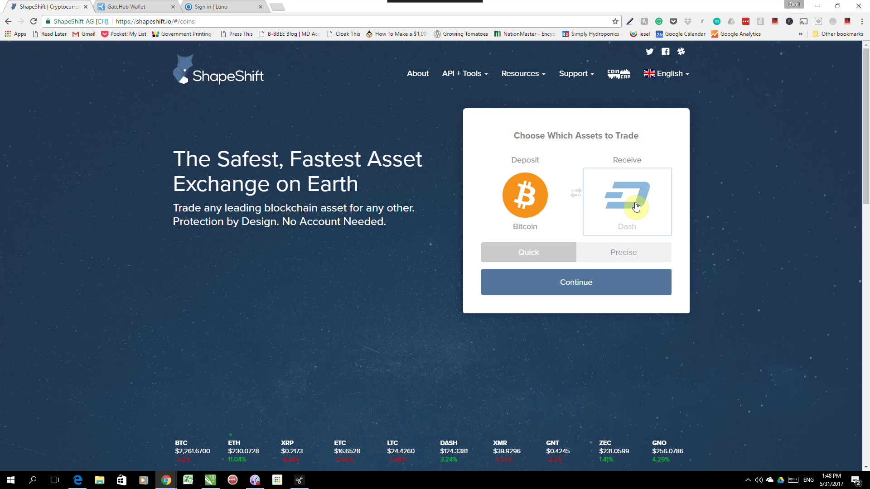
click(629, 198)
scroll(556, 232, down, 5)
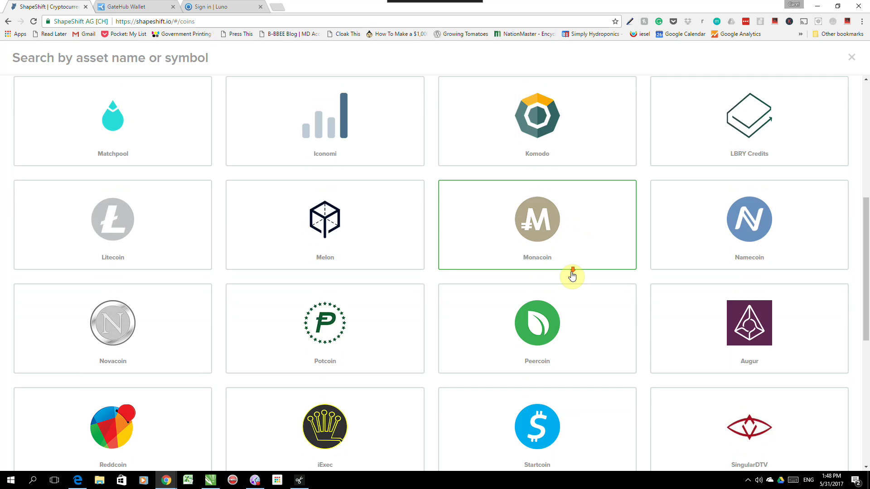
scroll(574, 276, down, 5)
click(328, 401)
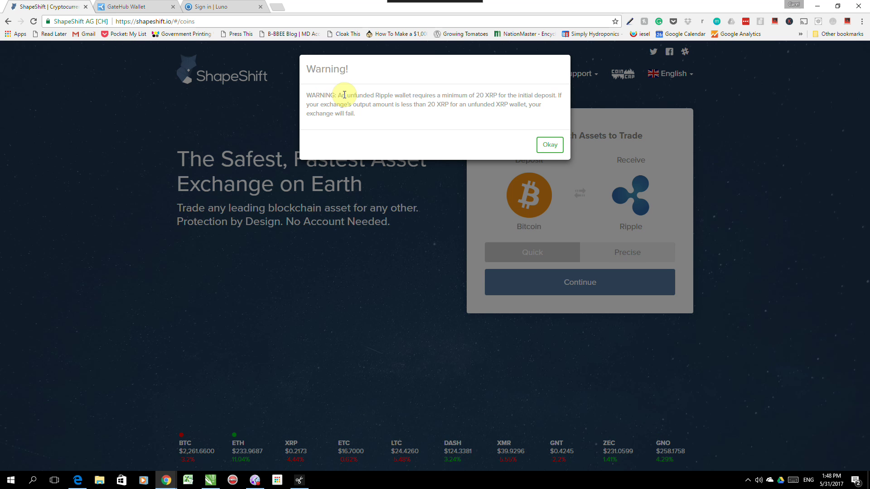
click(549, 147)
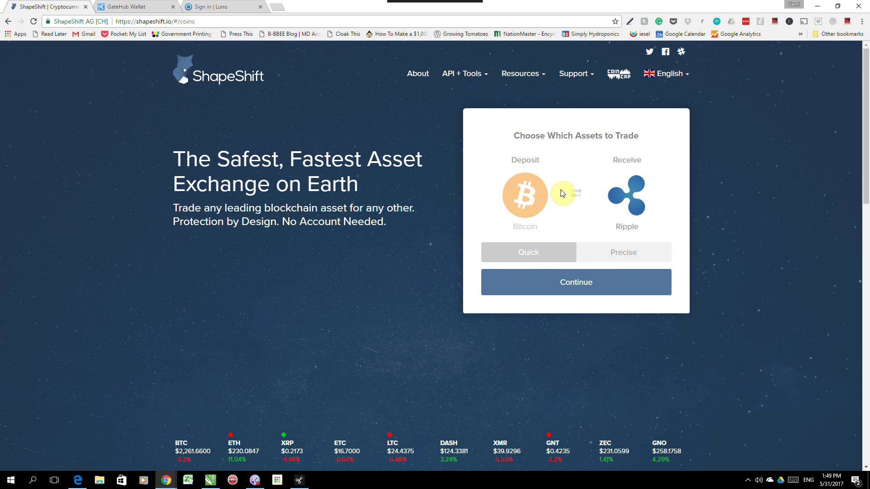
Continue to order details and copy GateHub Wallet's Ripple deposit address back to ShapeShift.
click(576, 288)
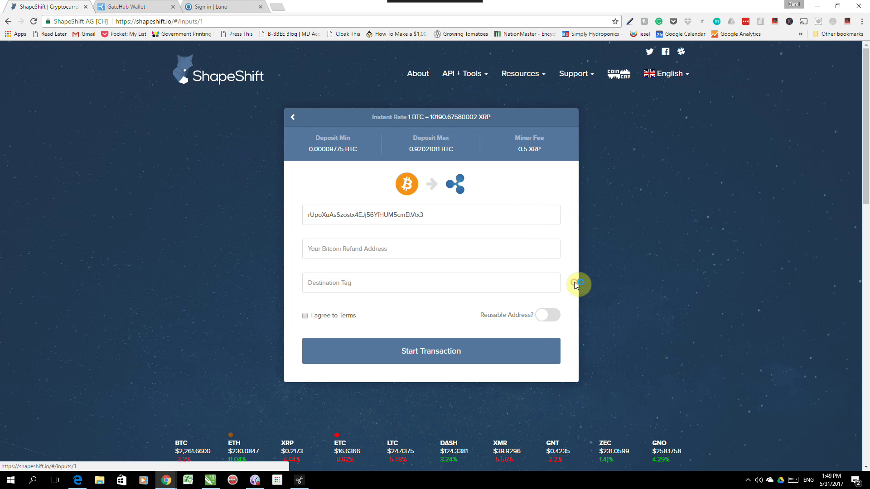
click(146, 8)
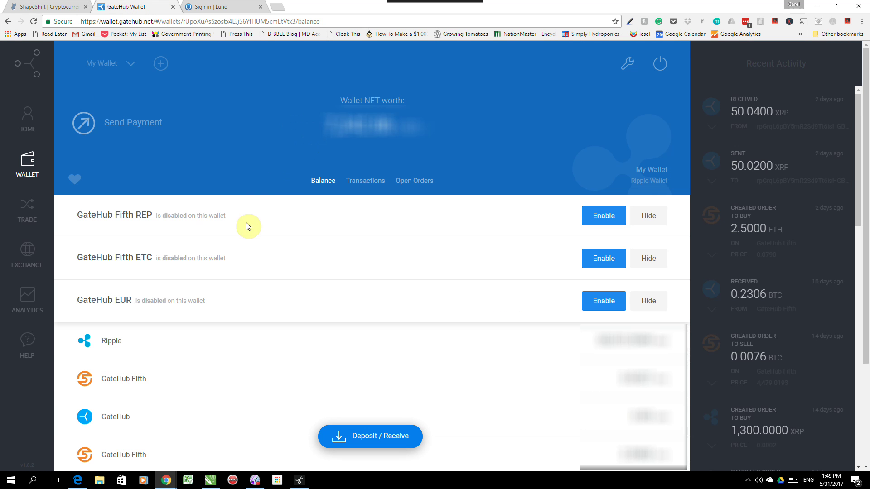
click(371, 437)
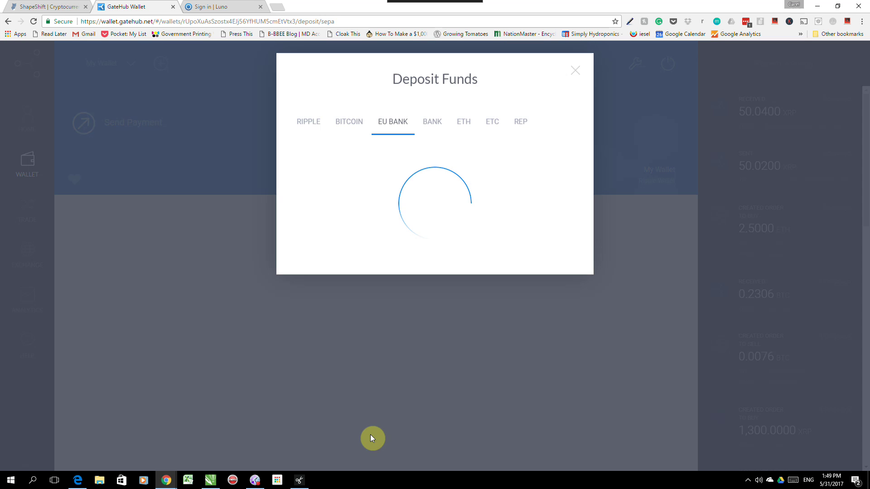
click(311, 125)
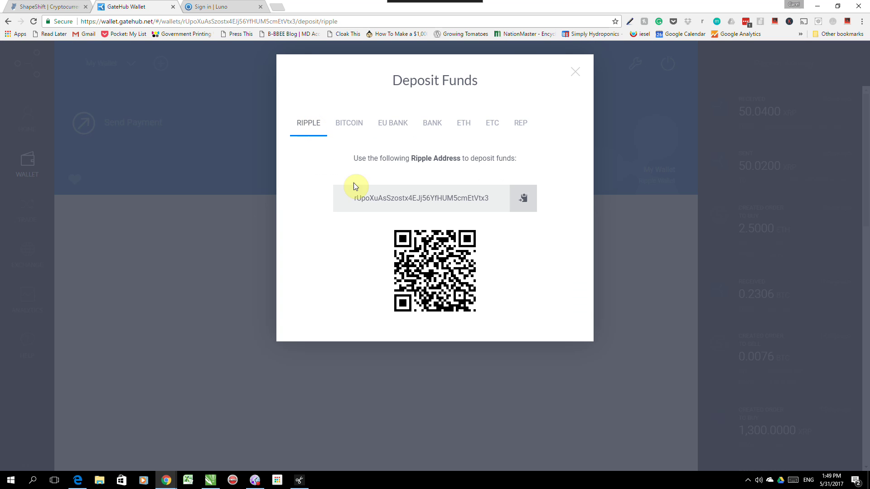
click(523, 197)
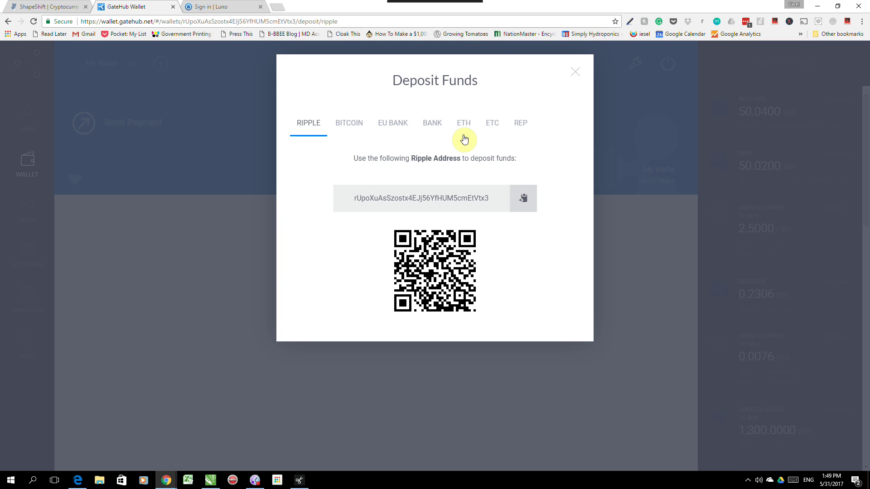
click(52, 9)
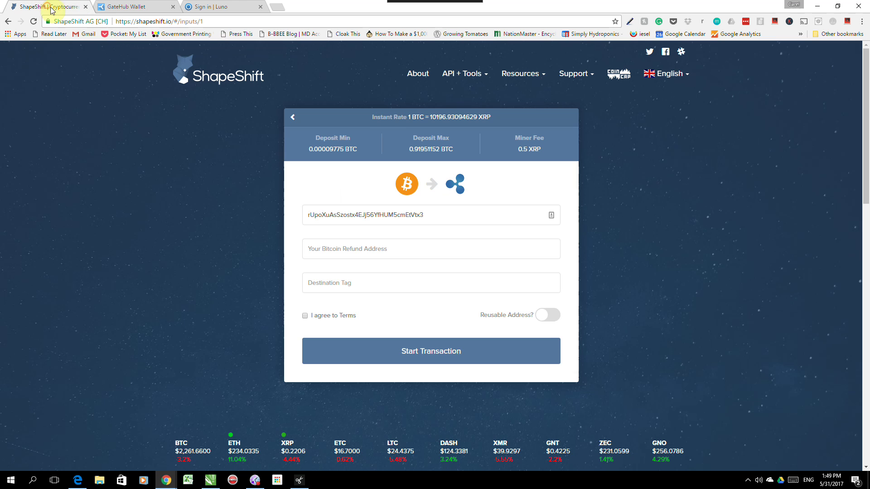
Replace the destination address with the pasted GateHub Ripple address, then go to Luno.
double_click(340, 215)
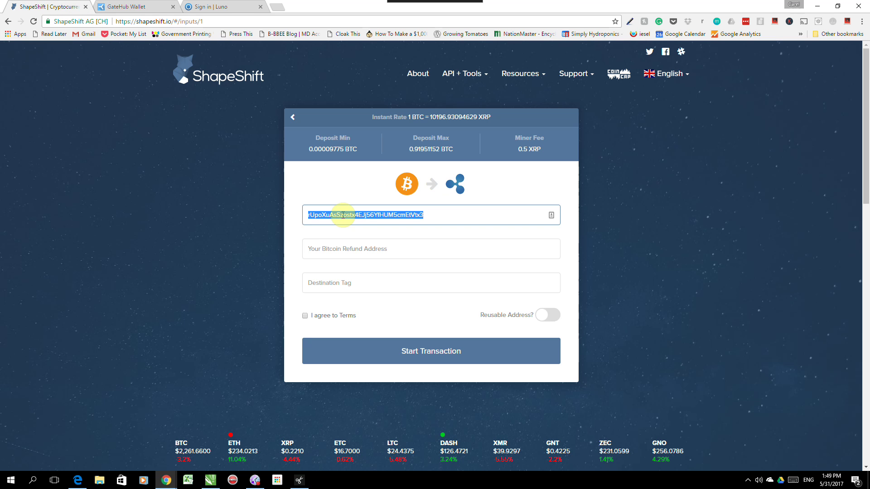
key(ctrl+v)
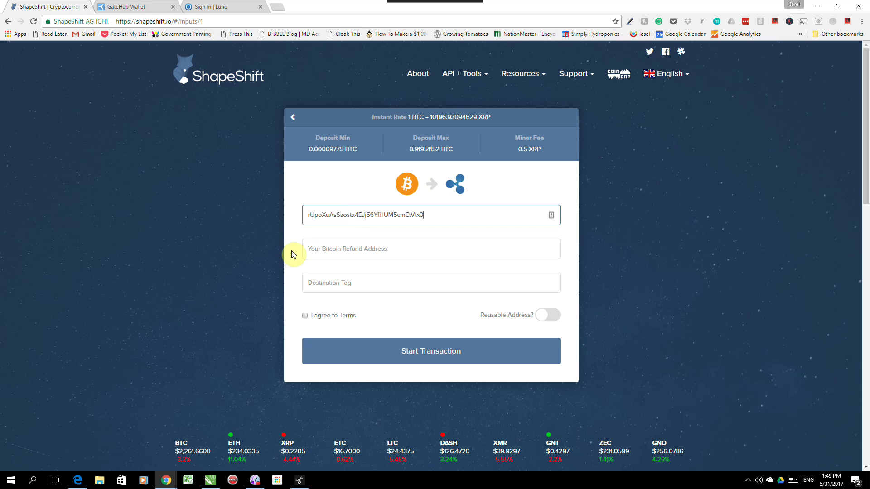
click(312, 249)
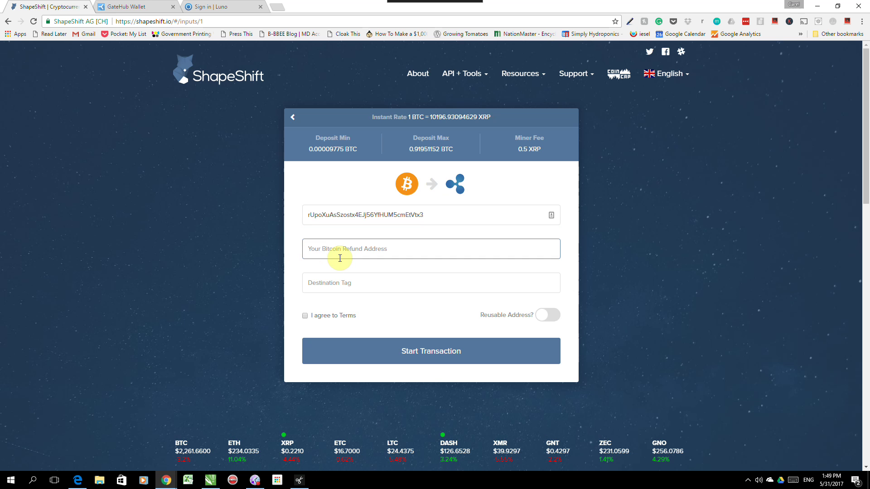
click(219, 7)
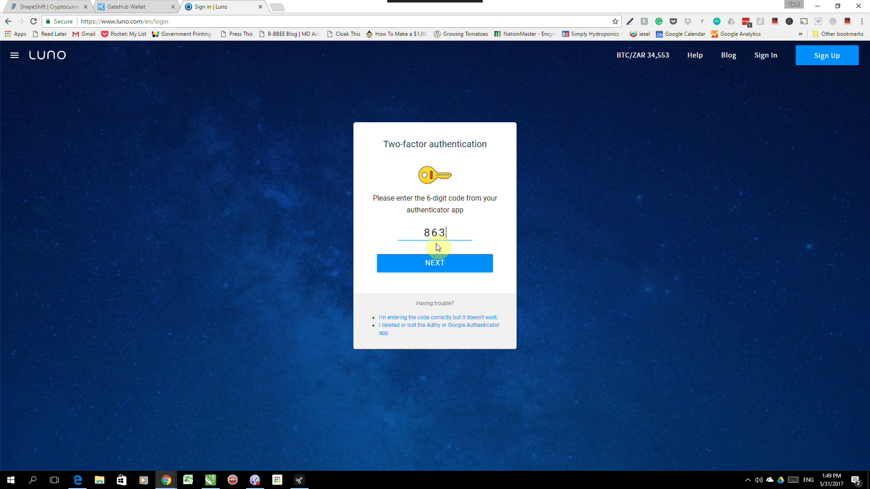
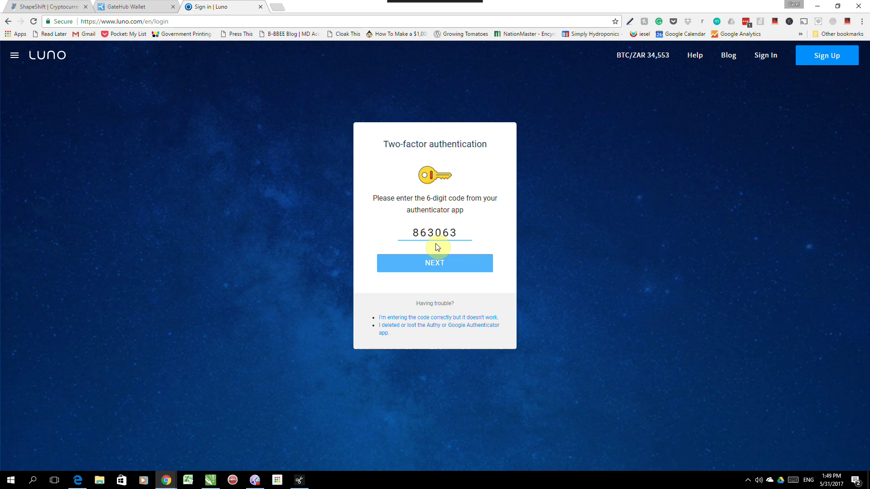
Submit the Luno two-factor code and reach the BTC wallet, dismissing notification and welcome cards.
click(408, 257)
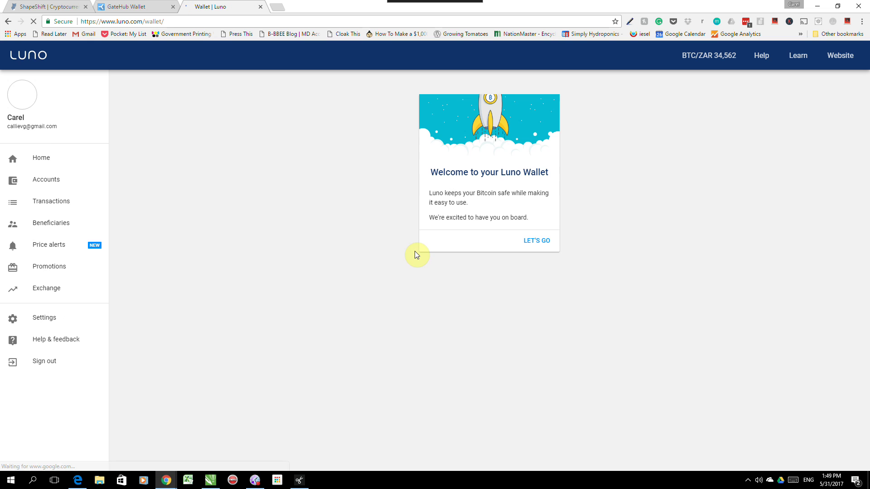
click(40, 160)
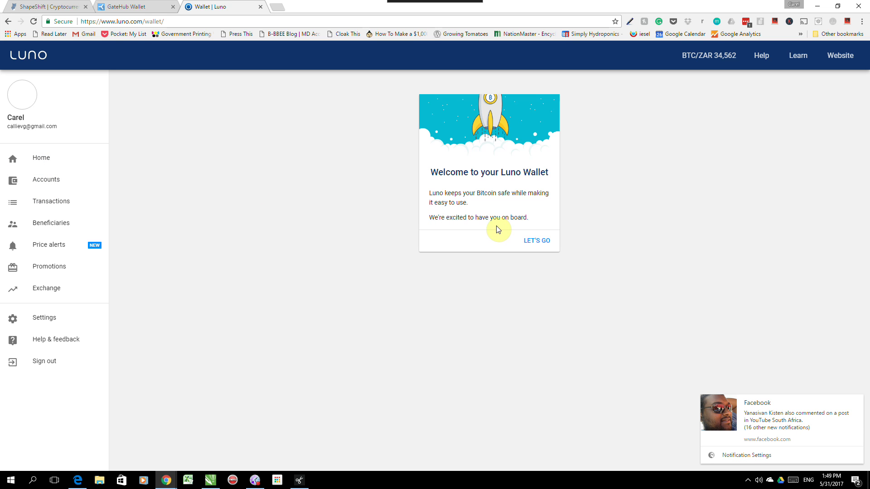
mouse_move(782, 422)
click(857, 402)
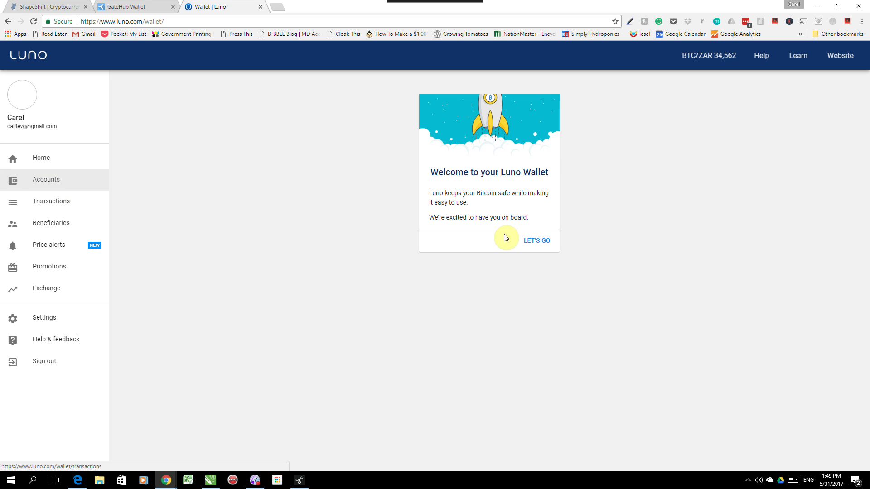
click(547, 241)
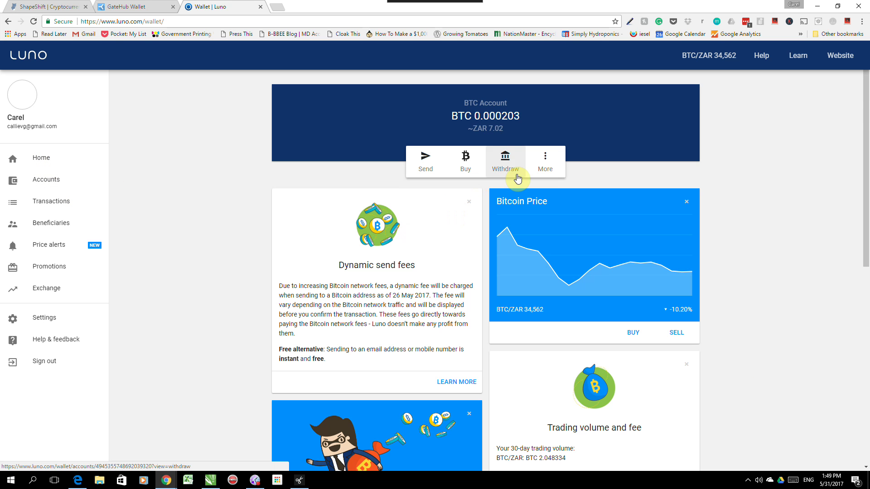
Open the Bitcoin account's receive addresses and view the first address's details.
click(553, 161)
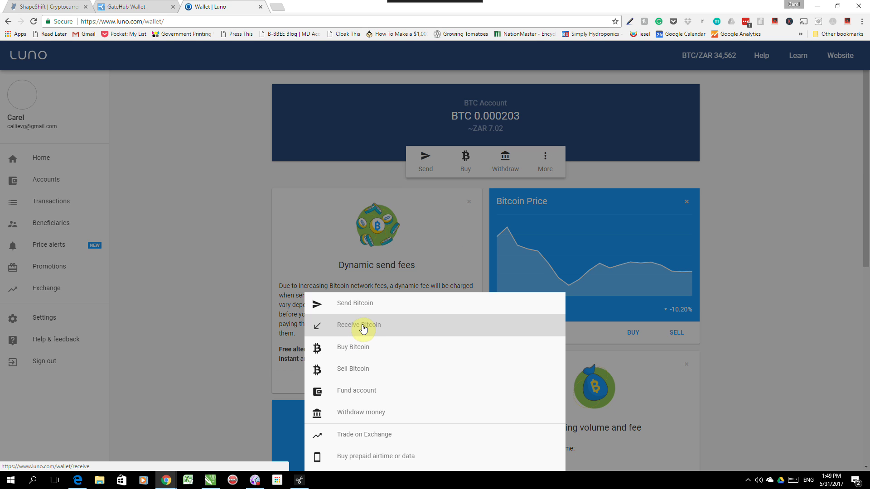
click(363, 326)
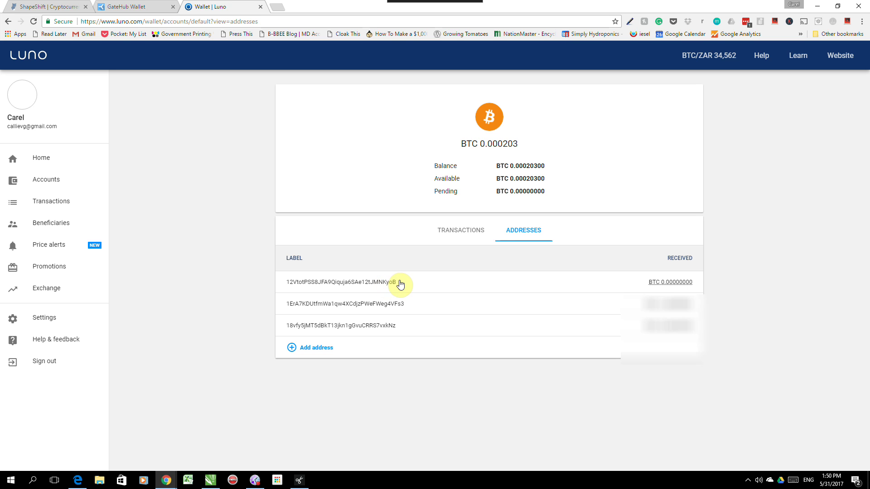
drag(399, 283, 289, 281)
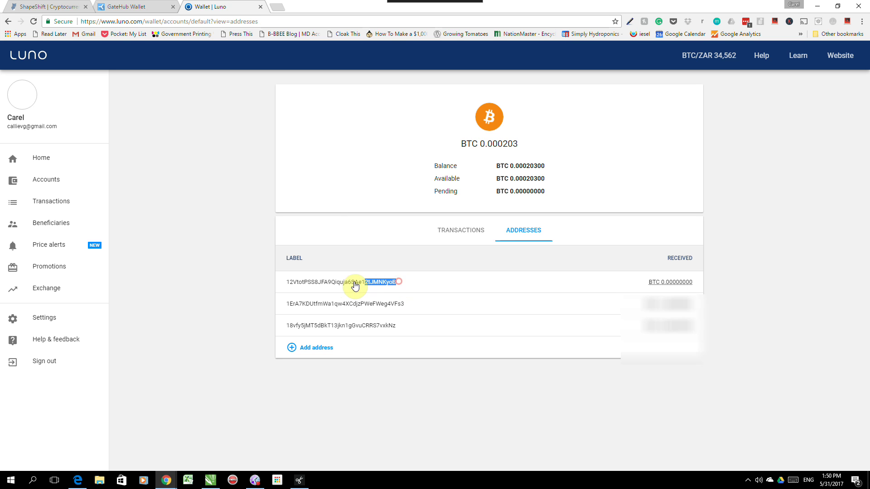
click(279, 283)
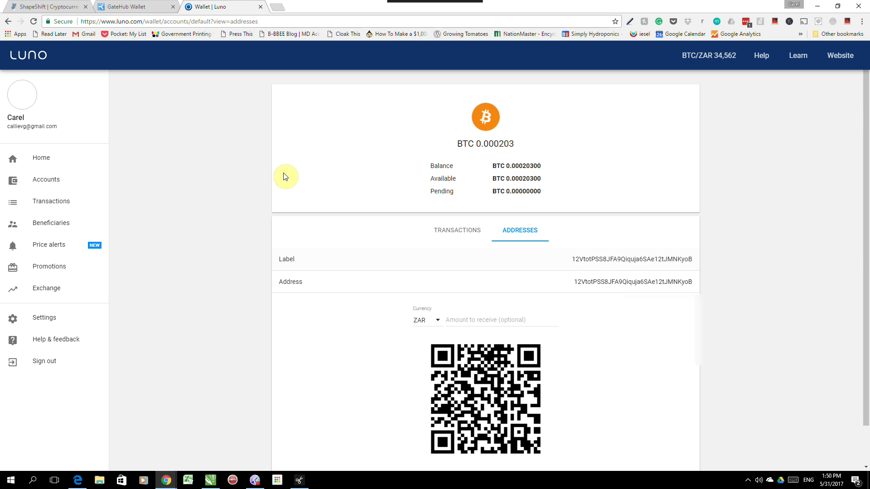
scroll(524, 205, down, 1)
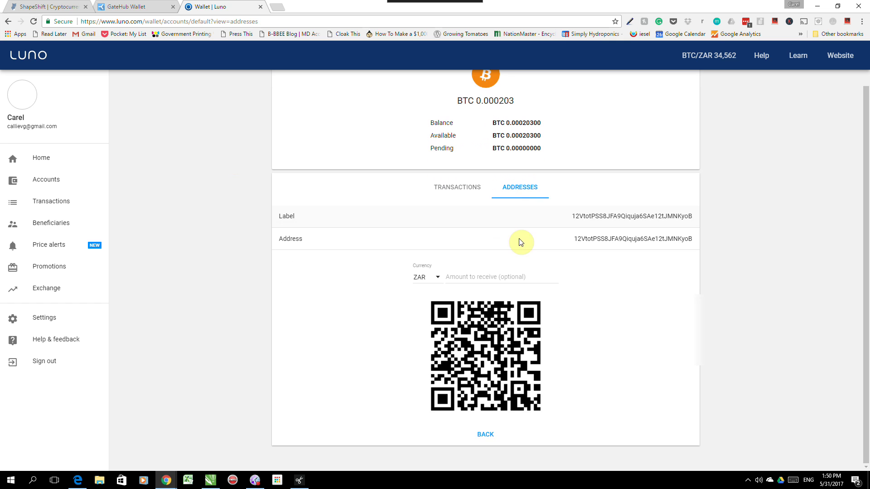
click(479, 434)
click(318, 348)
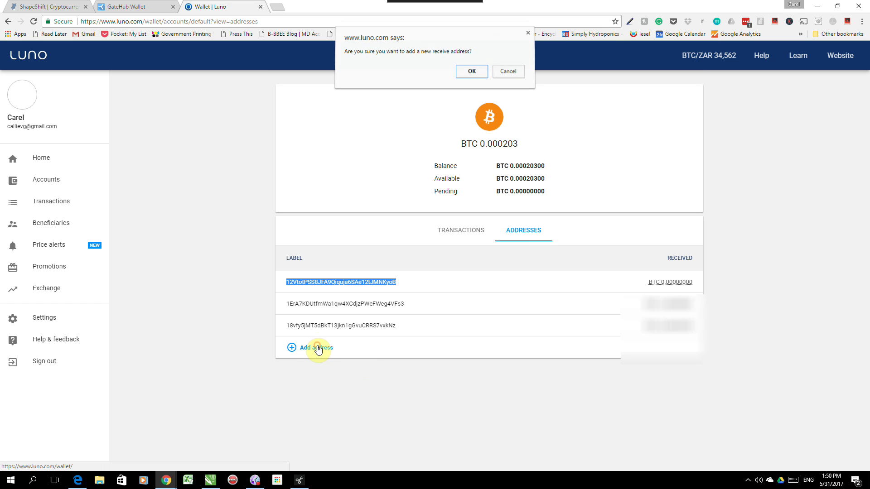
click(469, 74)
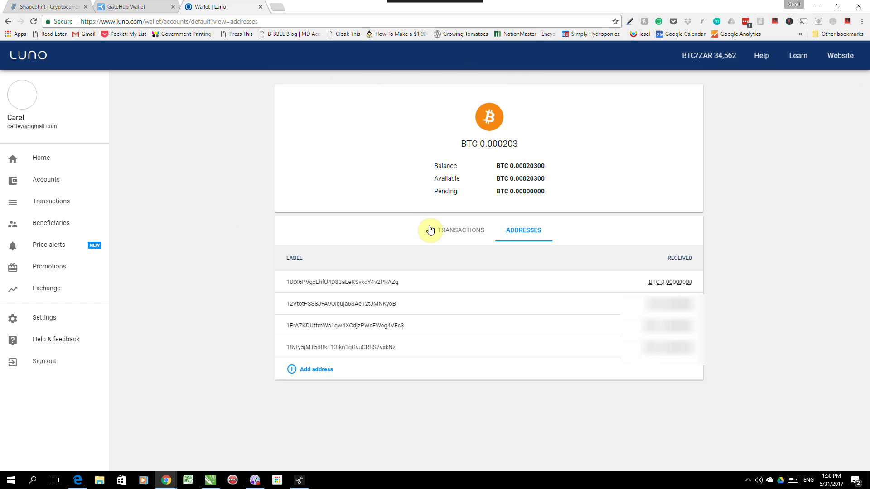
drag(412, 287, 283, 284)
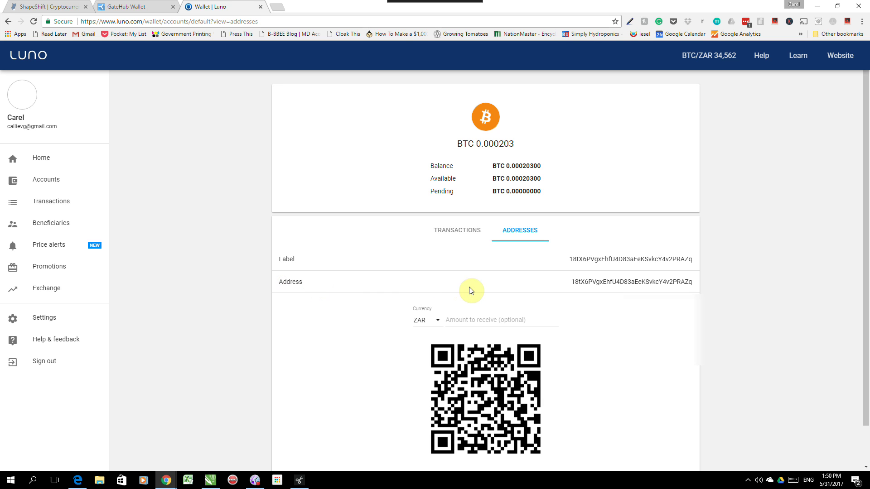
click(618, 262)
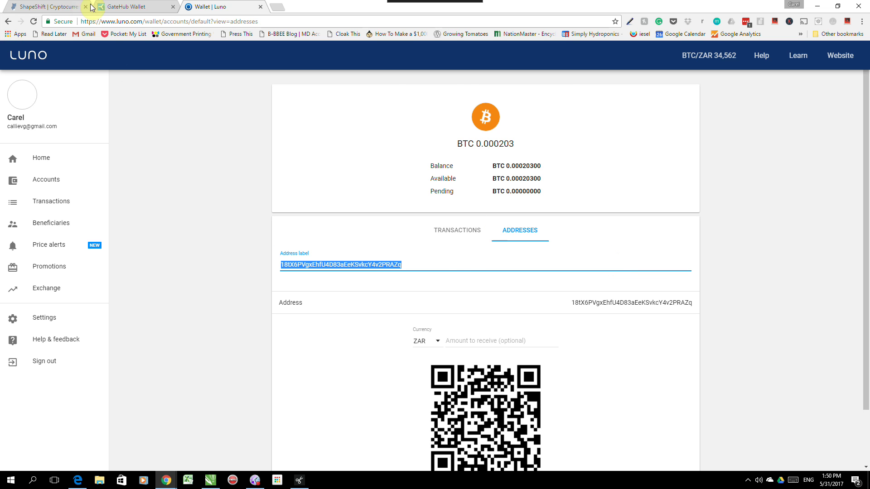
Paste the Luno refund address, enter destination tag 4, accept the terms, and start the transaction.
click(116, 8)
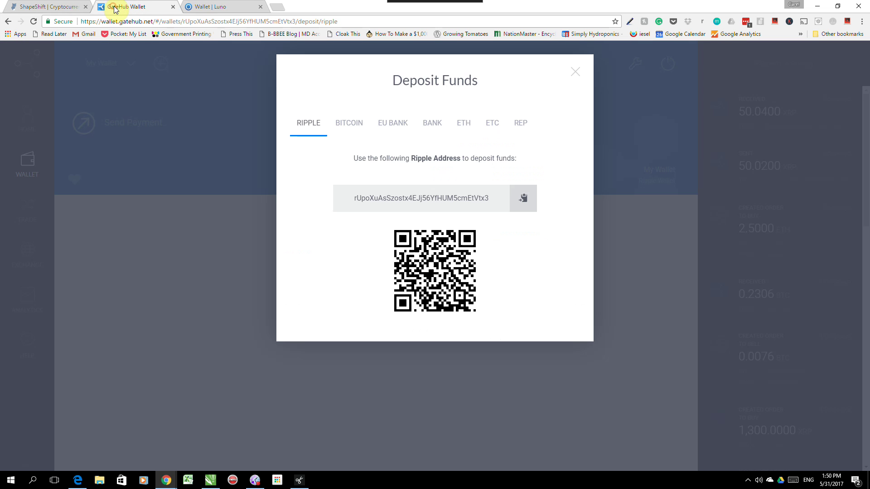
click(39, 6)
click(348, 248)
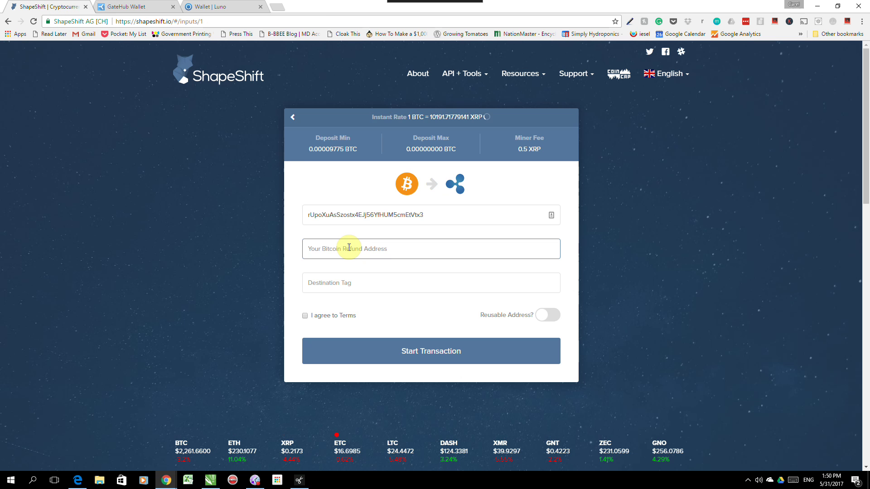
key(ctrl+v)
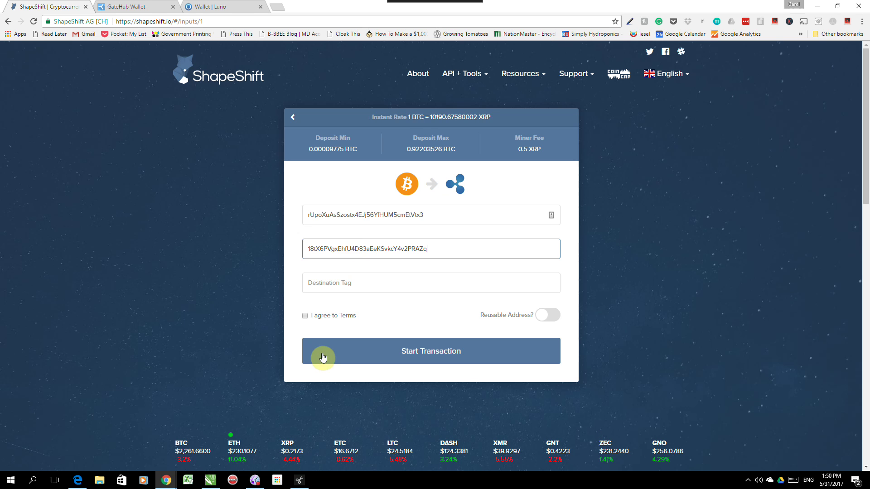
click(327, 286)
text(4)
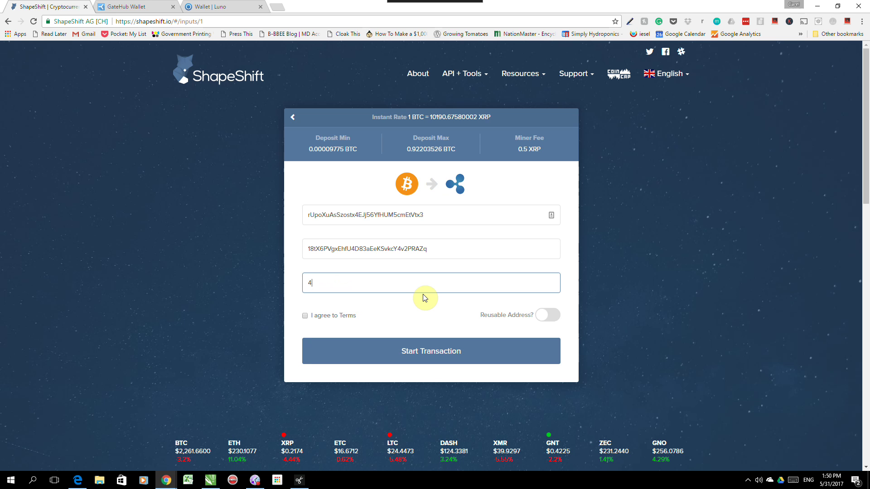
click(304, 316)
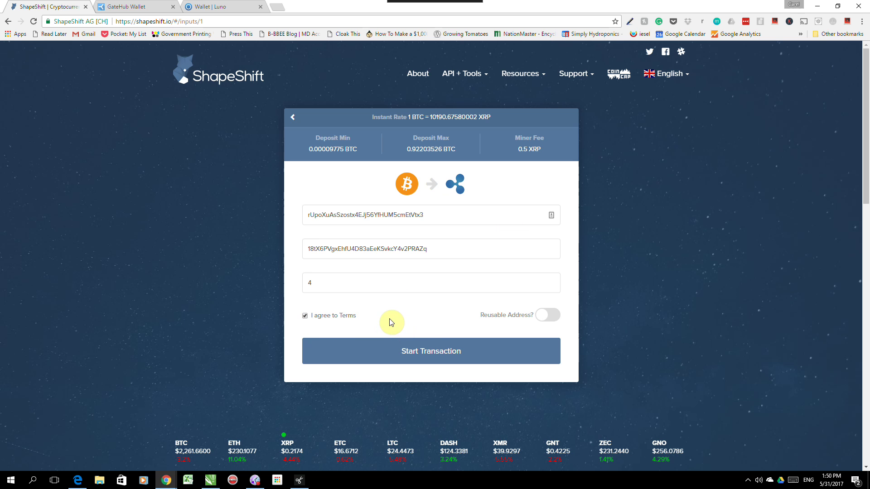
click(432, 355)
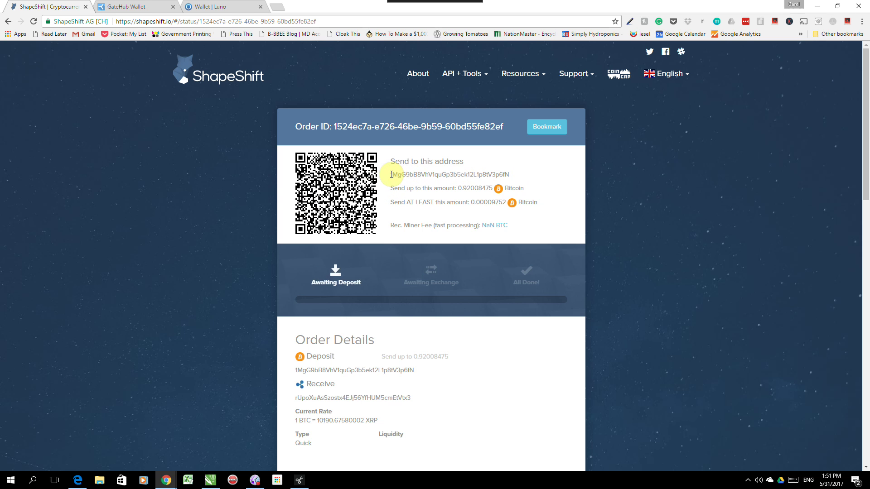
Select the order's Bitcoin deposit address for copying.
drag(388, 174, 530, 173)
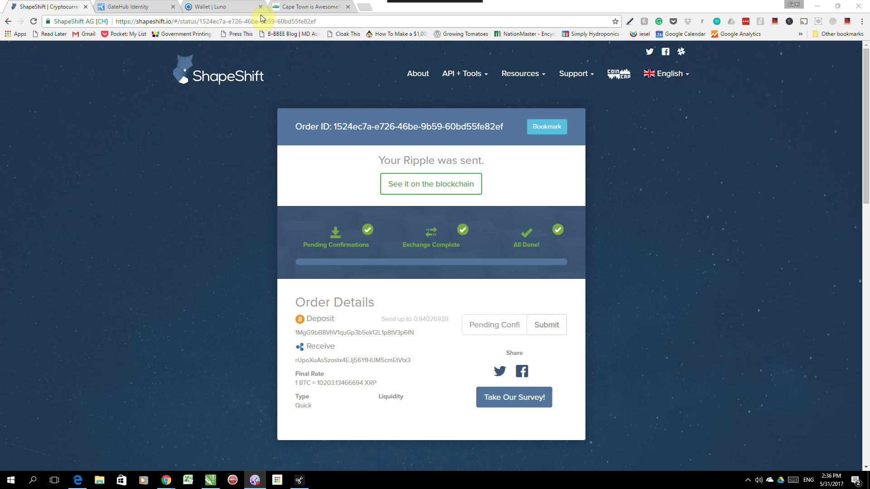
Switch to GateHub Wallet and submit the saved sign-in credentials.
click(149, 11)
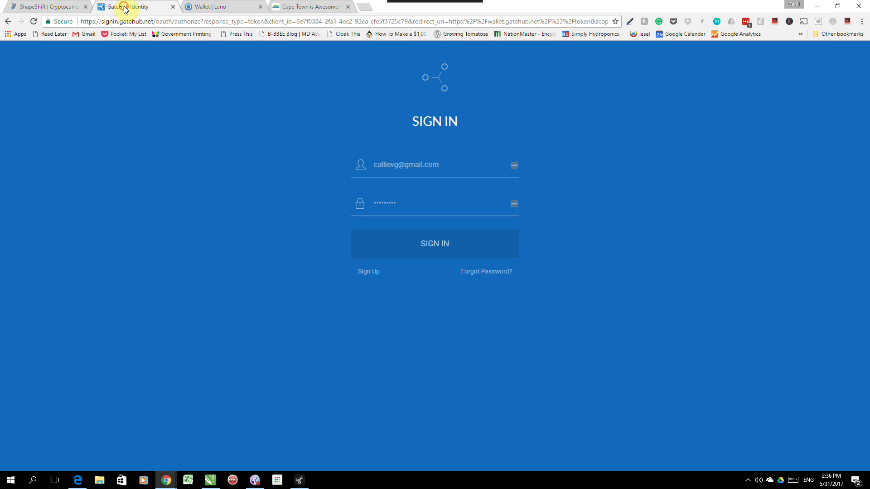
click(443, 251)
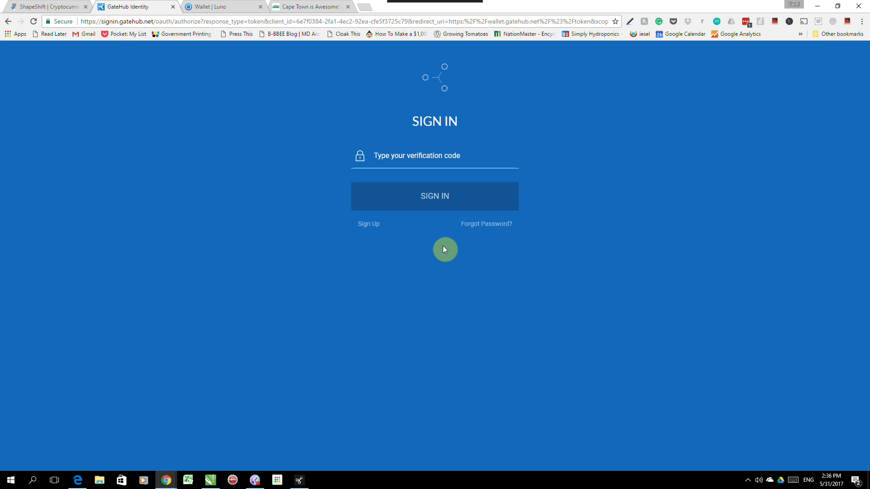
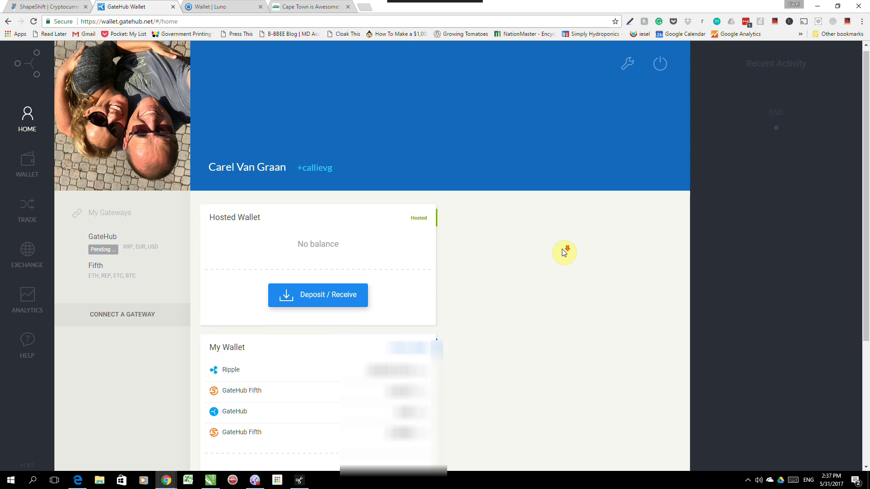
scroll(565, 253, down, 3)
scroll(565, 252, up, 3)
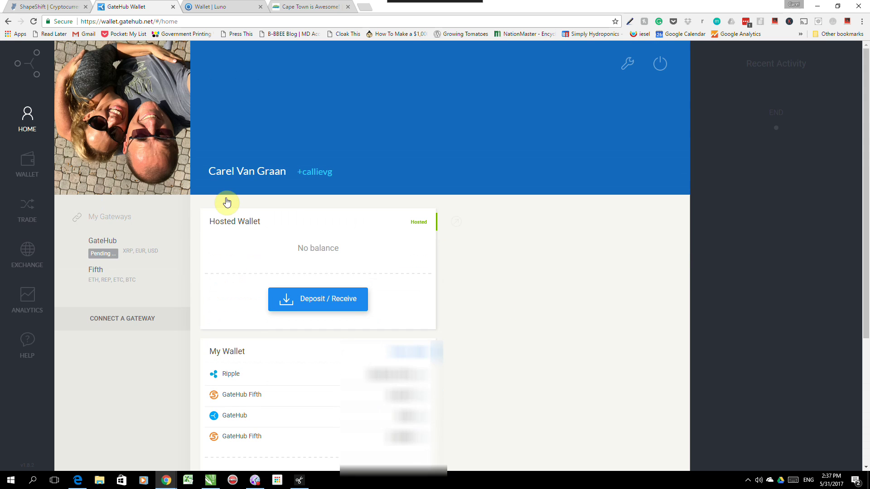
Open the WALLET page to see the 509.6567 XRP receipt in Recent Activity.
click(27, 162)
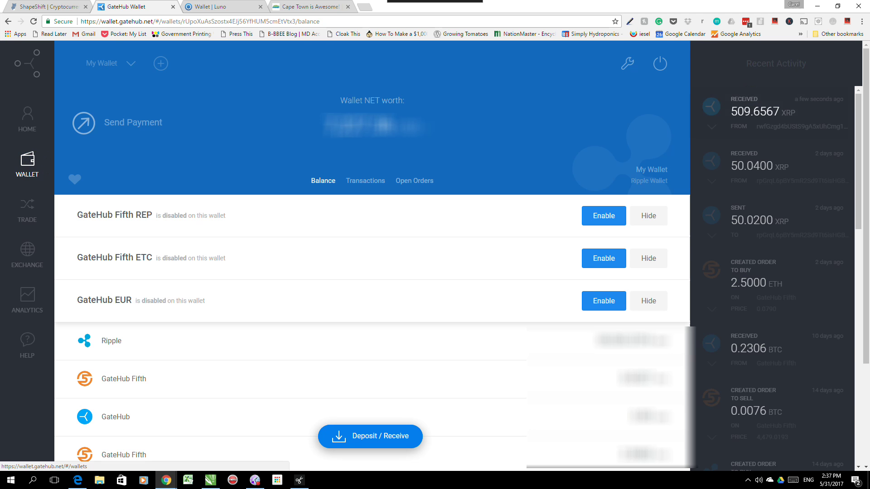